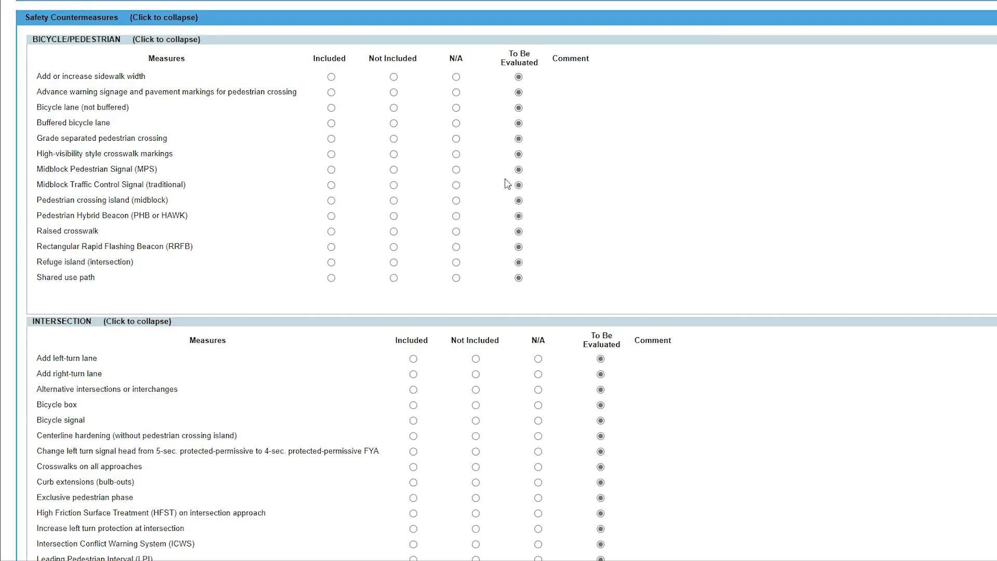
# Step: Mark Centerline rumble strips on horizontal curves as Included and save the justification "High speed rural roadway in C1 context."
pyautogui.scroll(-15, 508, 184)
pyautogui.scroll(-2, 508, 184)
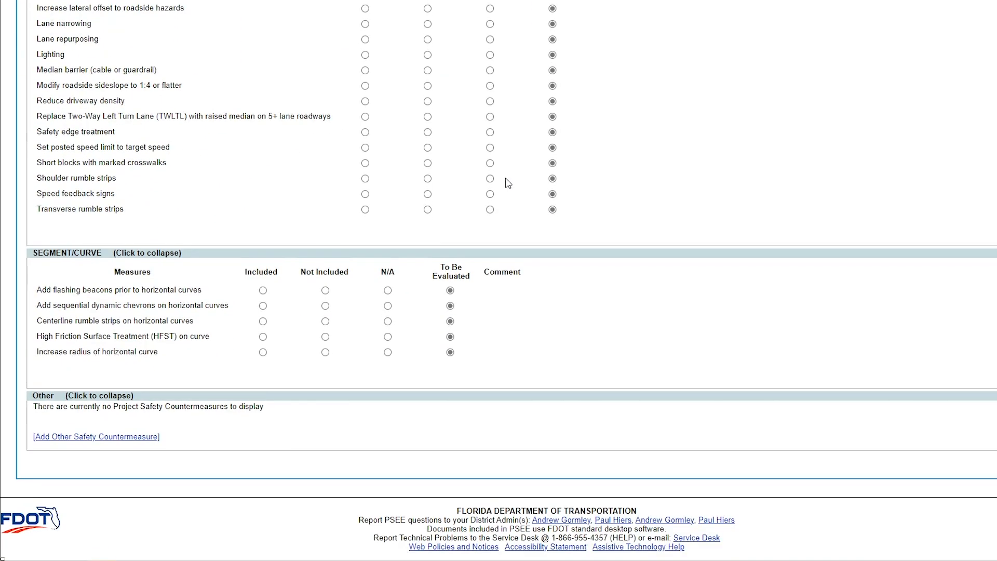
pyautogui.click(263, 321)
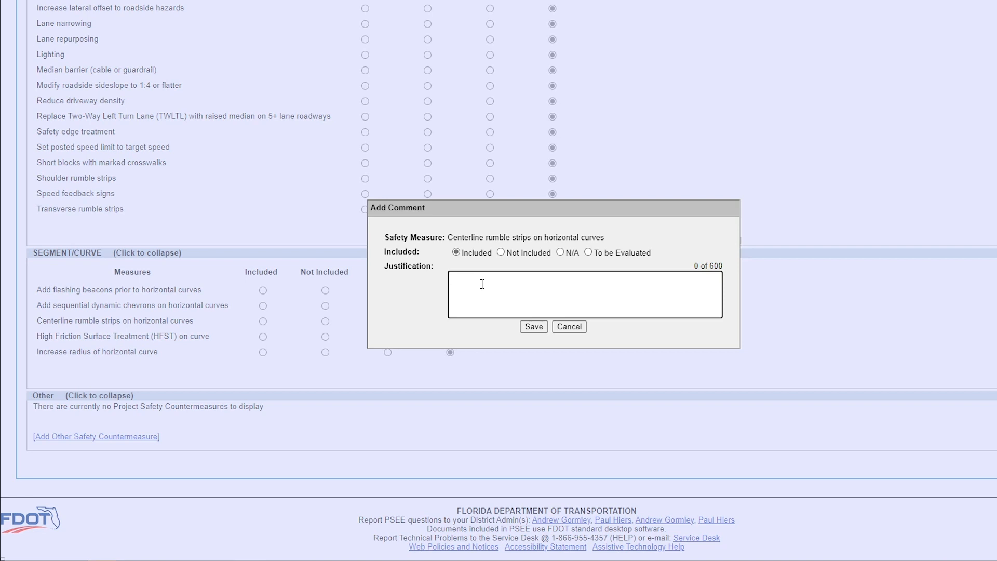
pyautogui.write('High speed rural roadway in C1 context.')
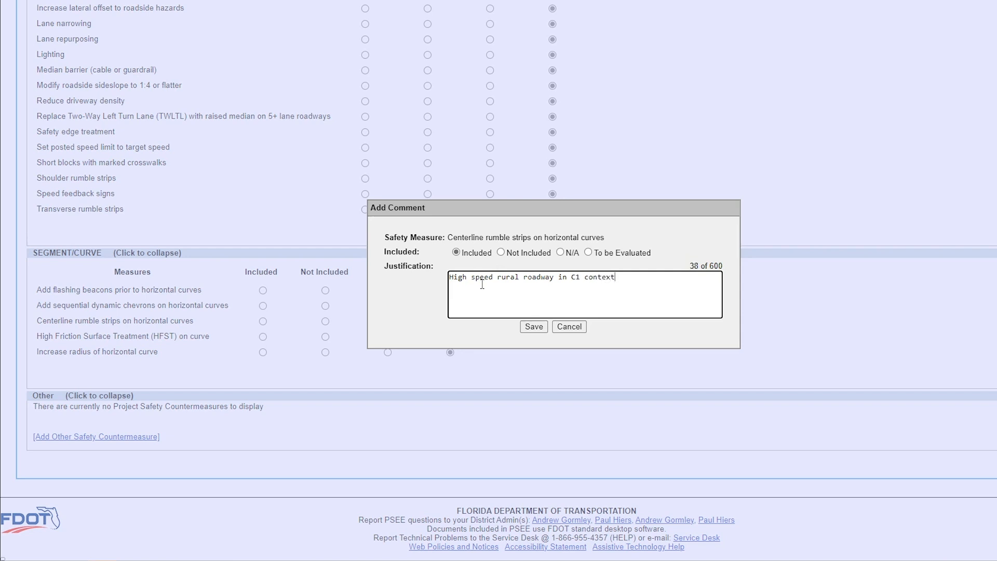
pyautogui.click(537, 330)
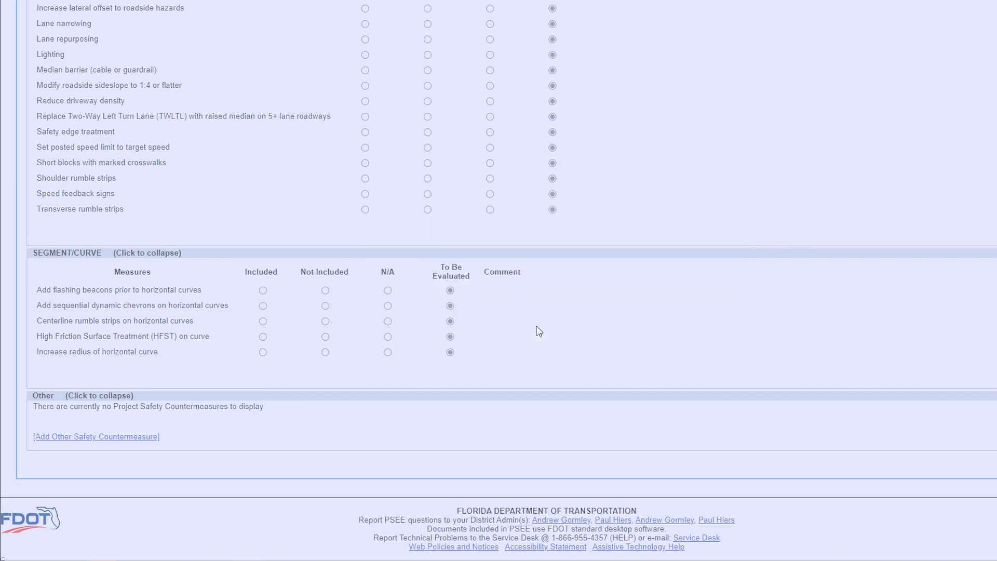
# Step: Add an Other safety countermeasure set to Included and start its justification with "Edgeline Rumble Strips on horizontal Curves -"
pyautogui.scroll(-8, 573, 349)
pyautogui.scroll(-15, 573, 349)
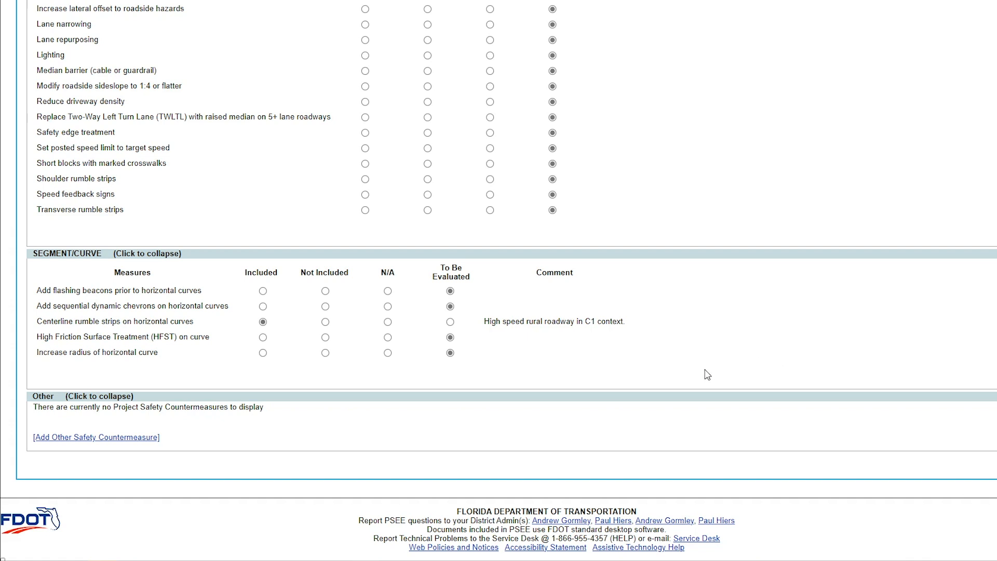
pyautogui.click(103, 443)
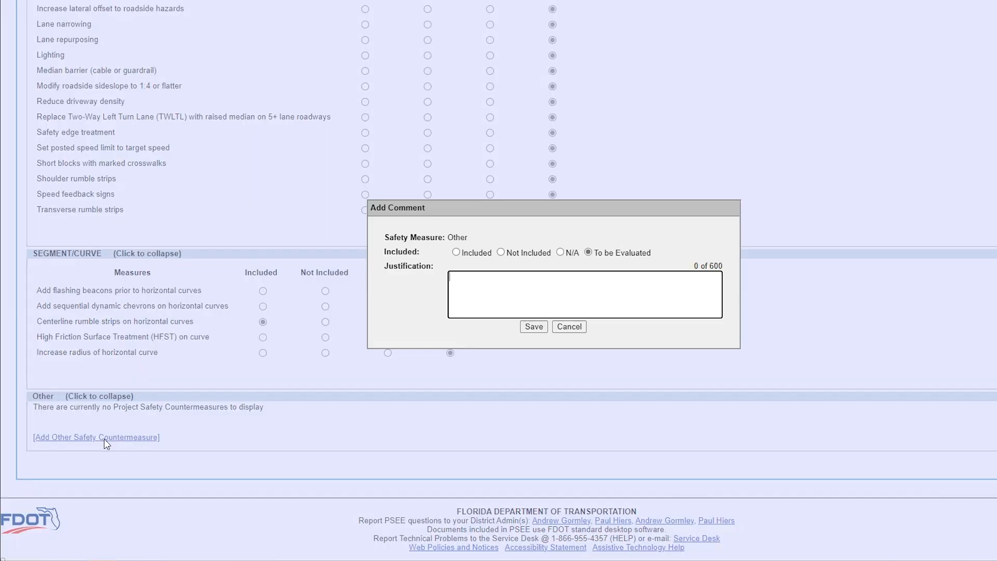
pyautogui.click(457, 253)
pyautogui.click(472, 283)
pyautogui.write('Edgeline Rumble Strips on horizont')
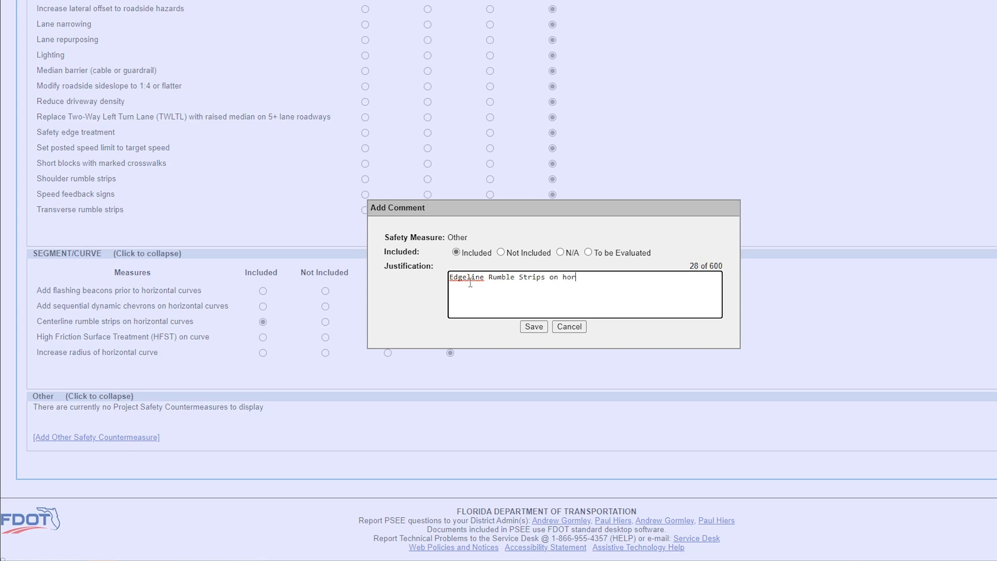
pyautogui.write('al Curves -')
# Step: Append the prepared text on the highspeed rural area (C1 context), EMS response times and curve radius to the justification, and save the countermeasure
pyautogui.hotkey('alt', 'Tab')
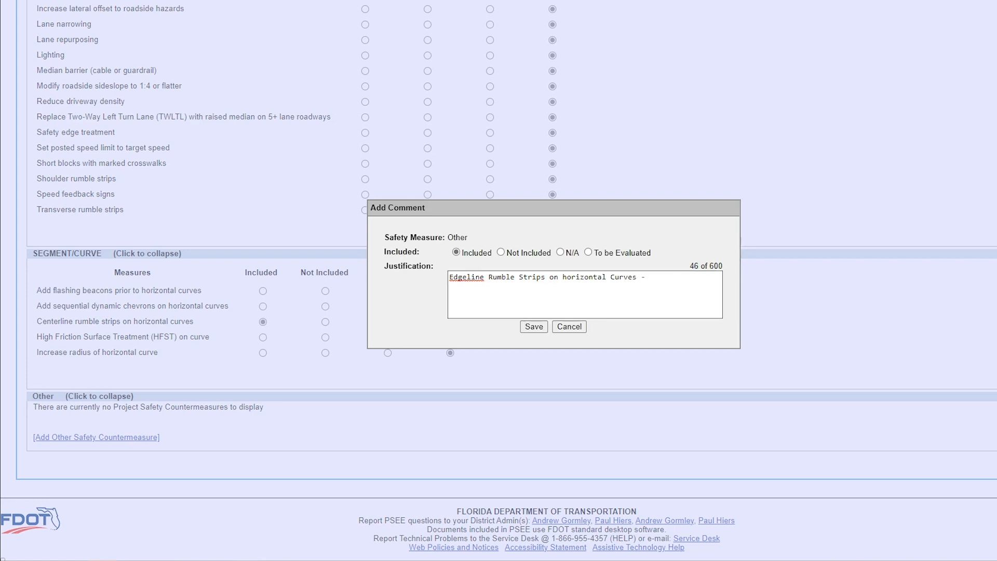
pyautogui.click(666, 279)
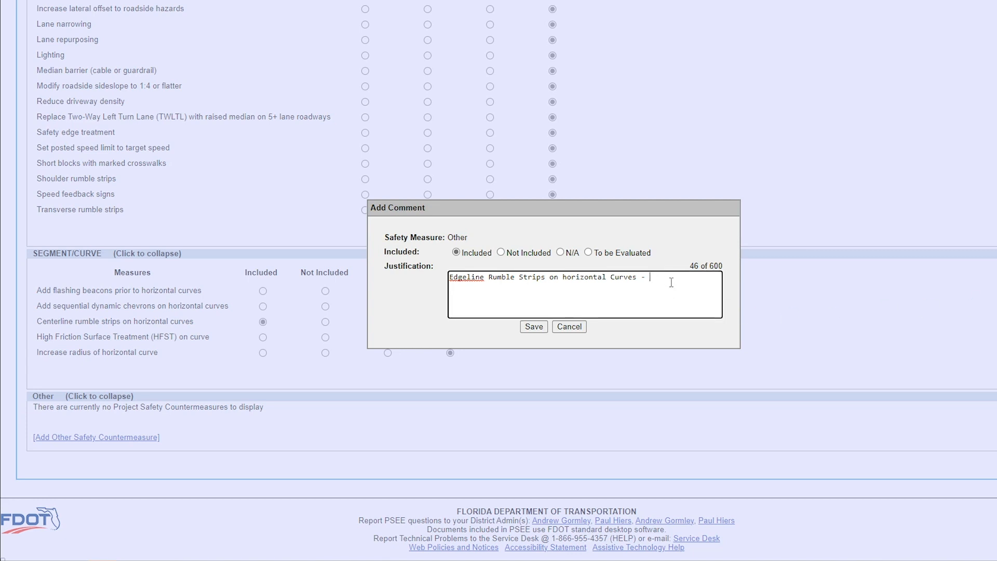
pyautogui.write('Highspeed rural area (C1 context). EMS response times would be excessive at this location. The radius of curve necessitates advisory speed signage. Include this countermeasure due to risk at location, and slow medical response if crash occurs.')
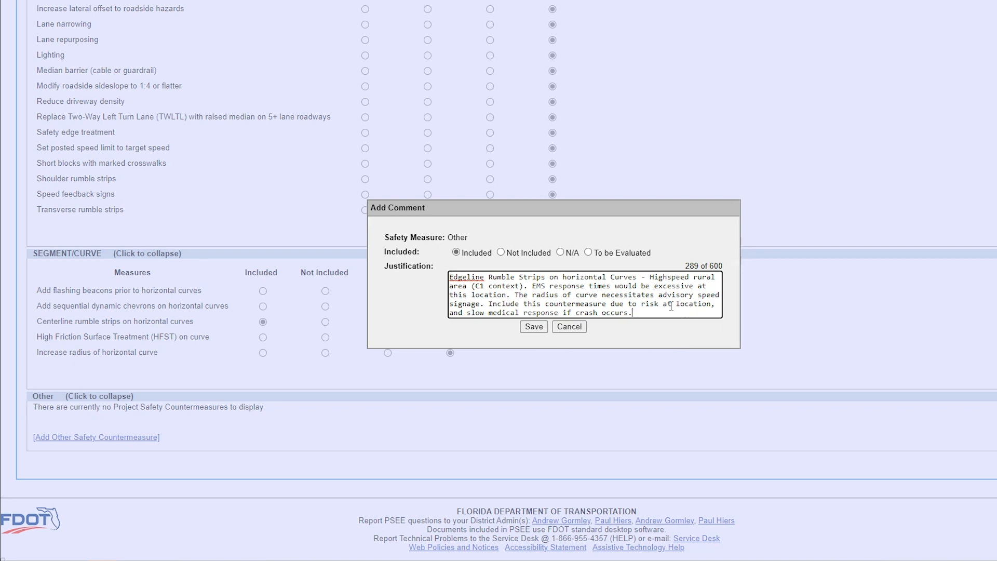
pyautogui.click(537, 329)
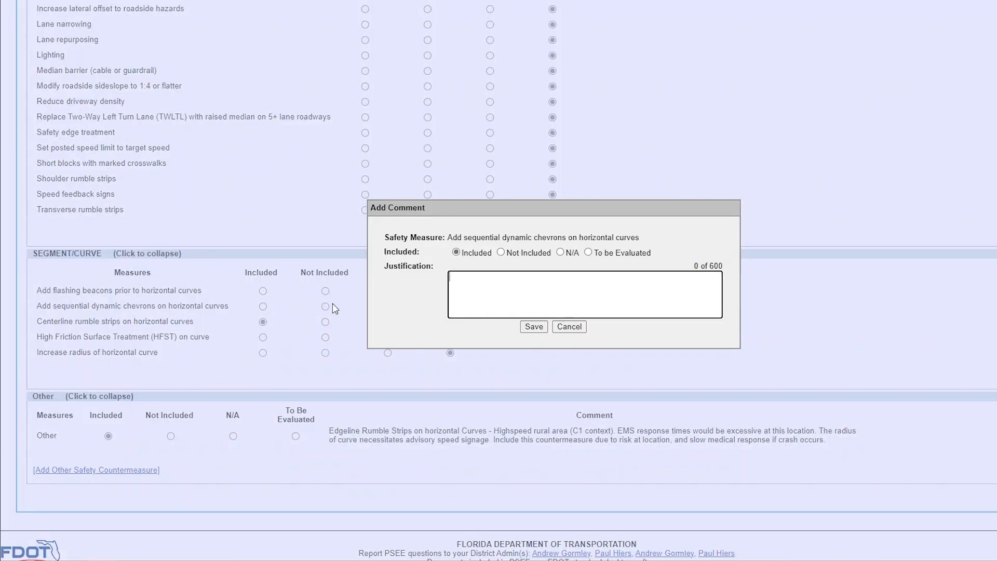
# Step: Save Add sequential dynamic chevrons on horizontal curves as Included with the justification "High Speed rural roadway in C1 Context."
pyautogui.write('High Speed rural roadway in C1 Context.')
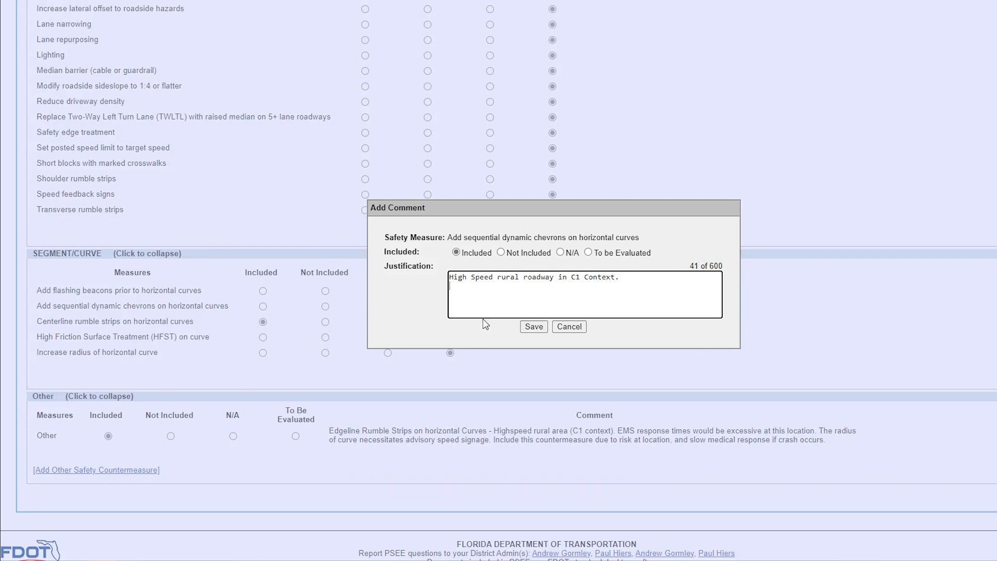
pyautogui.click(534, 326)
pyautogui.scroll(-15, 522, 317)
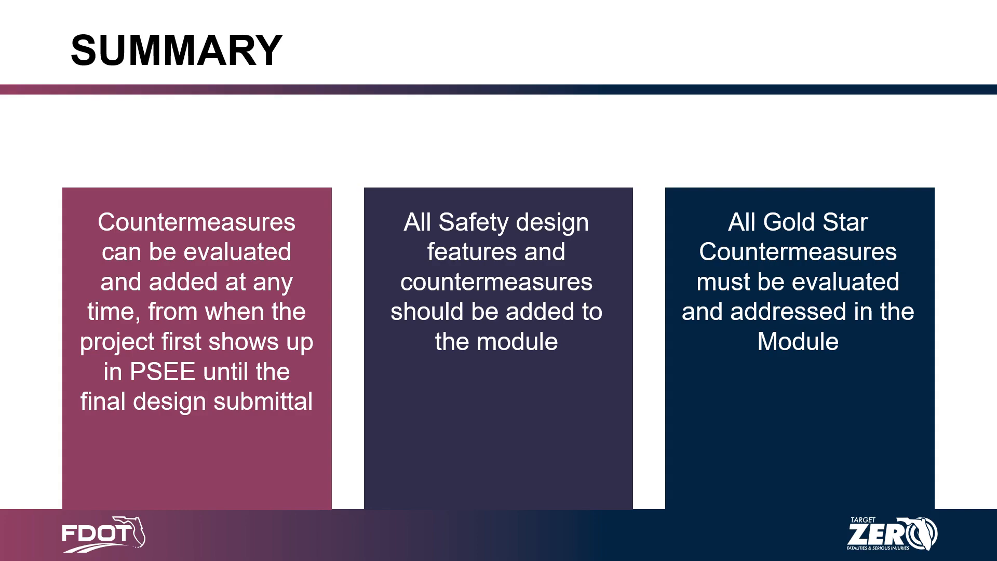
pyautogui.press('Right')
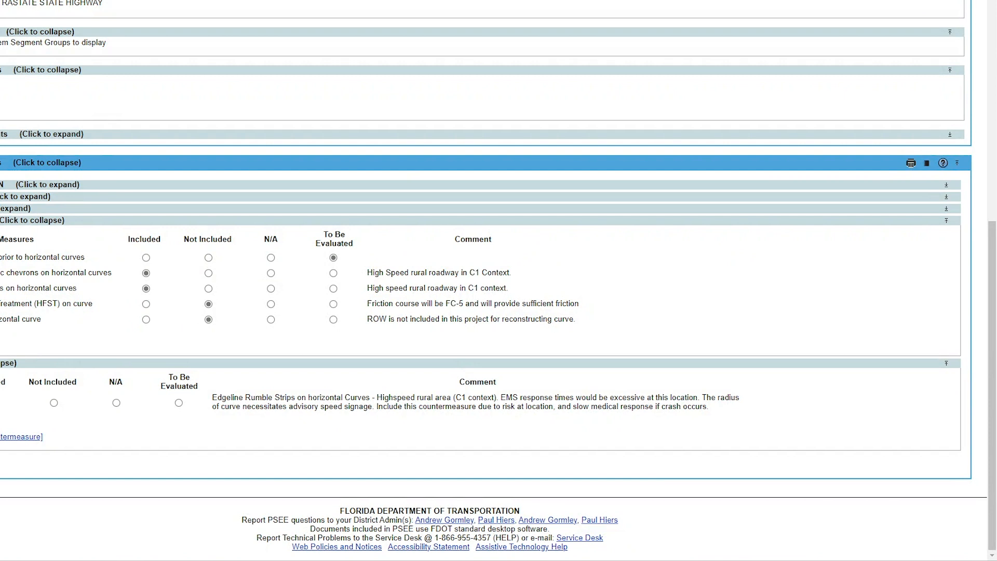
# Step: View the High Friction Surface Treatment entry in the Safety Countermeasures journal, and open the module's printable version
pyautogui.click(926, 164)
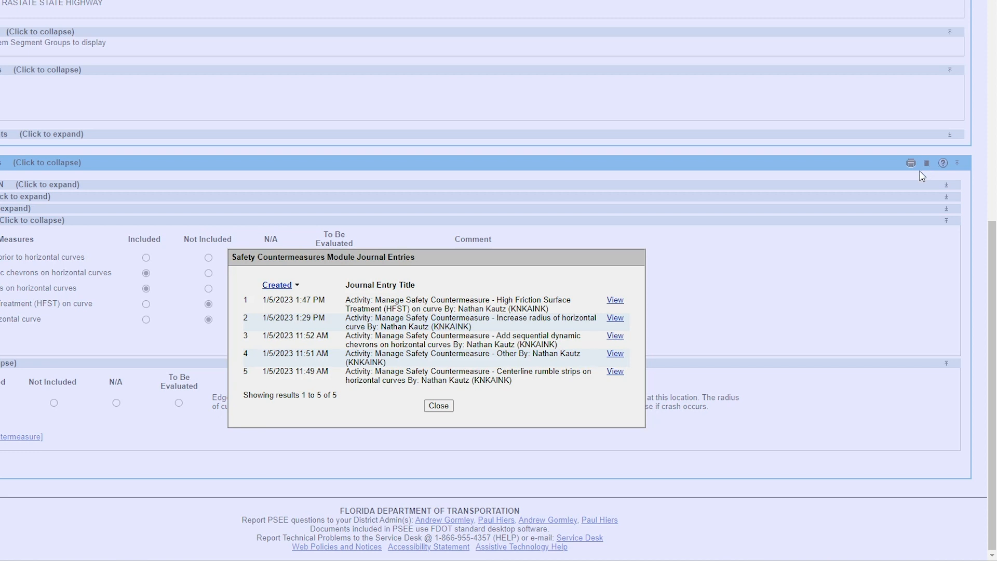
pyautogui.click(614, 301)
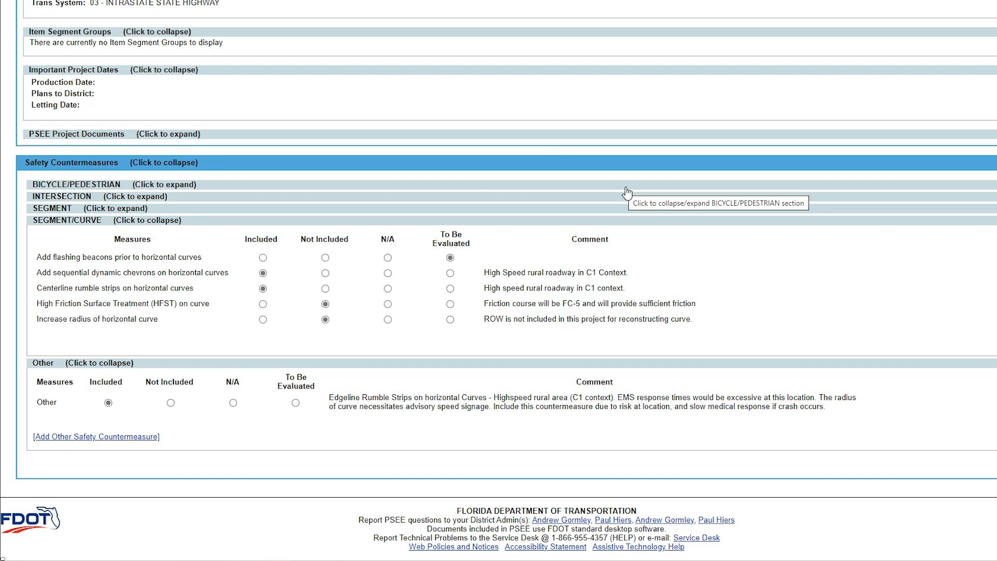
pyautogui.hscroll(5, 627, 194)
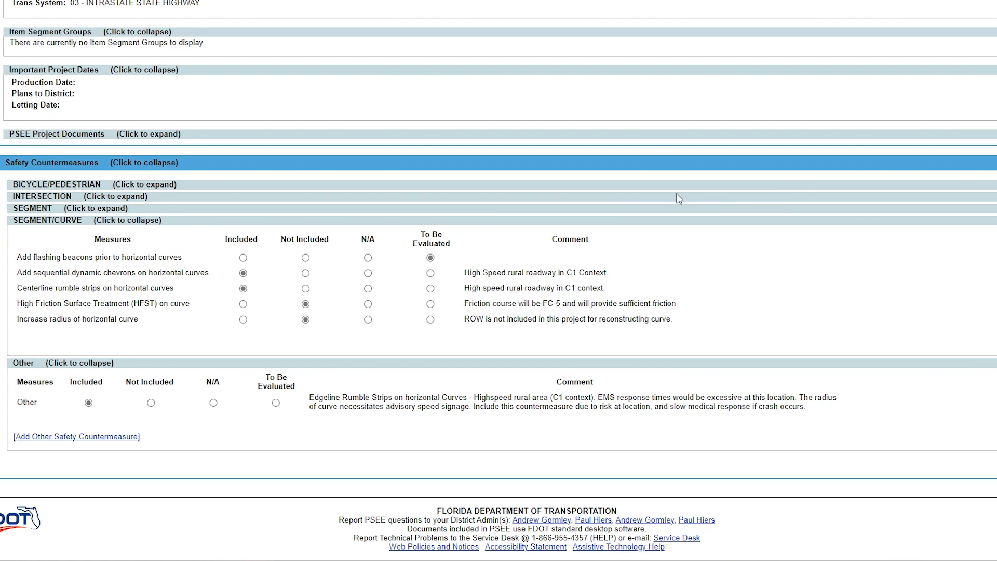
pyautogui.click(911, 164)
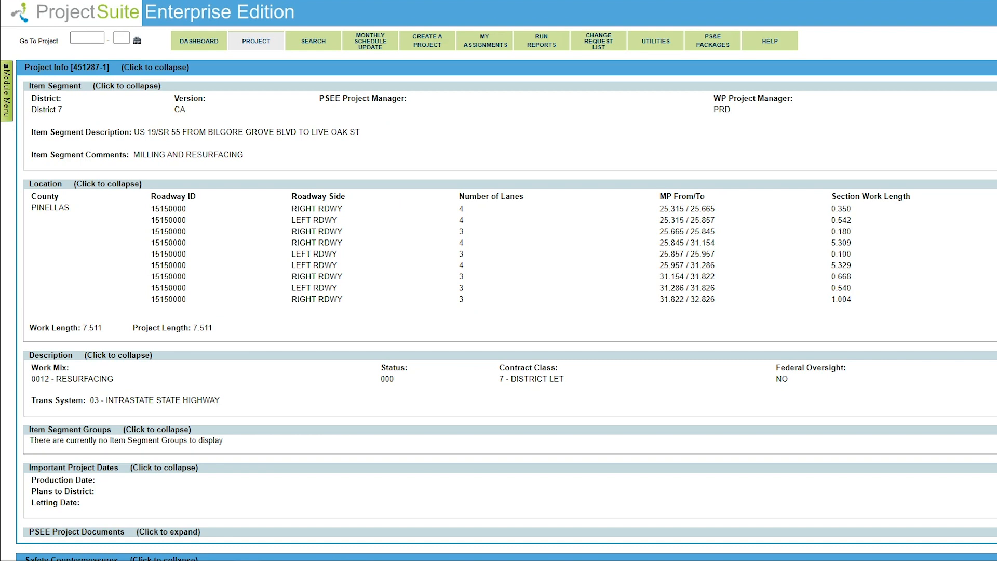
# Step: Open the Safety Measure search and include the project search options
pyautogui.click(317, 47)
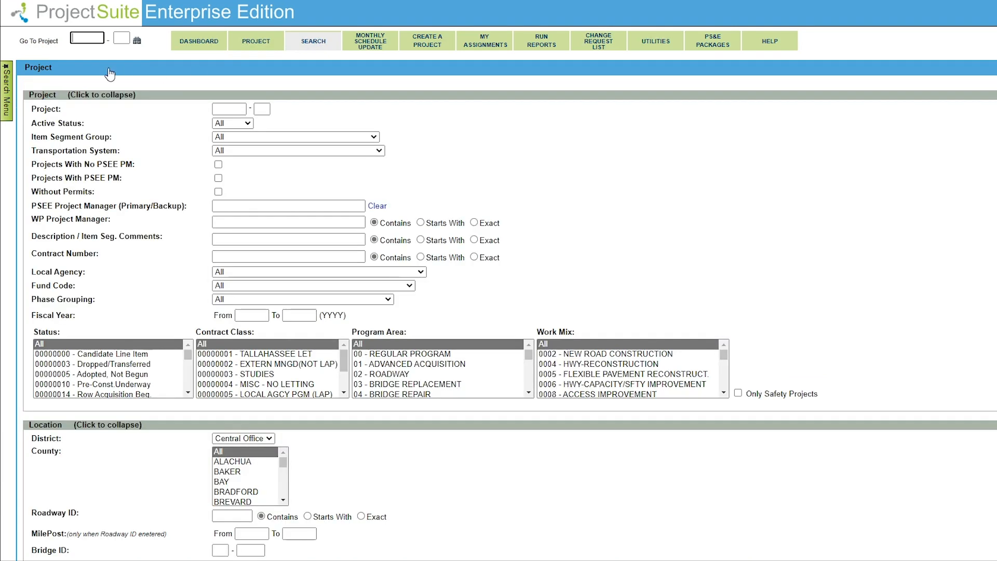
pyautogui.moveTo(4, 92)
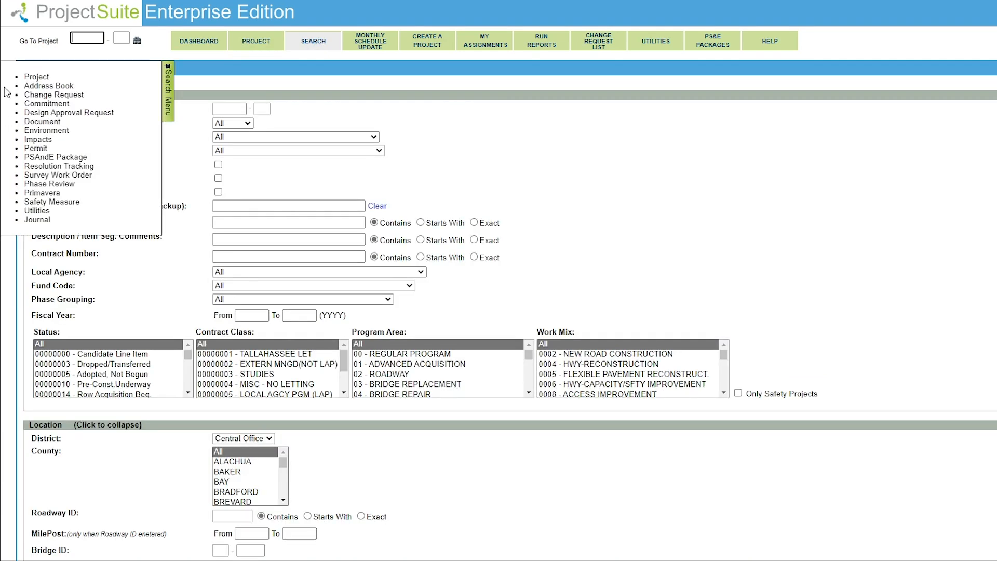
pyautogui.click(37, 203)
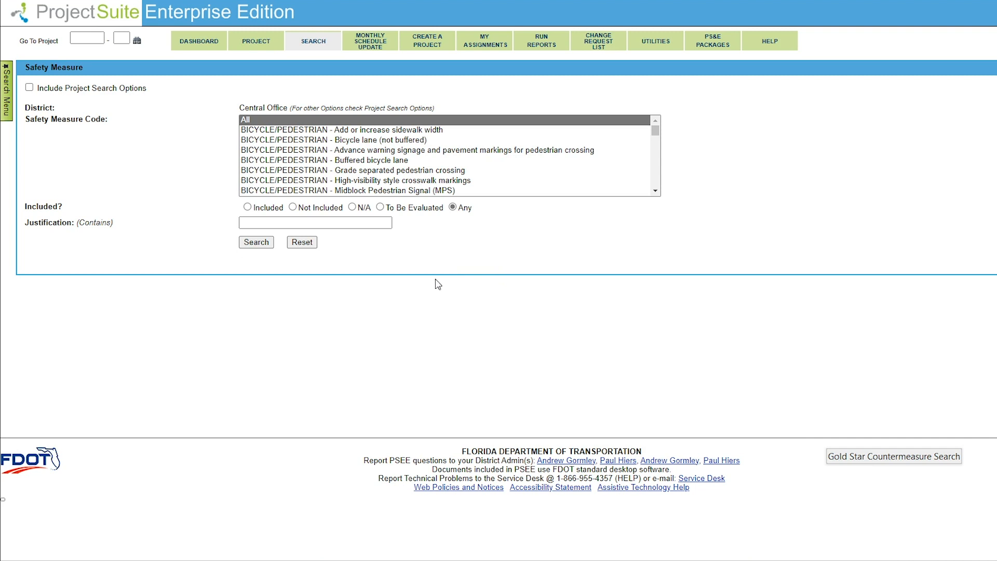
pyautogui.click(29, 89)
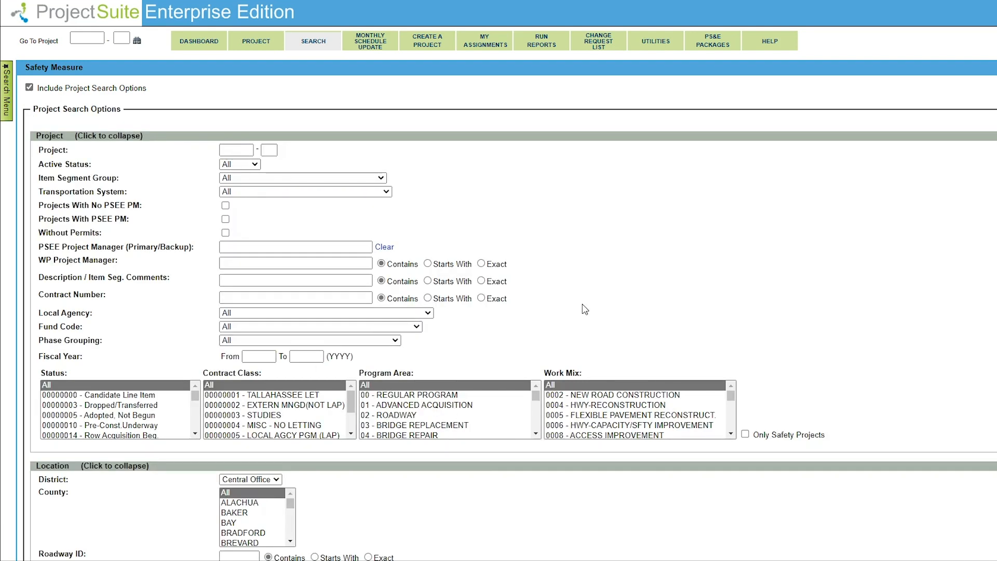
# Step: Search District 7 projects for the safety measure code SEGMENT/CURVE - Centerline rumble strips on horizontal curves
pyautogui.scroll(-9, 489, 124)
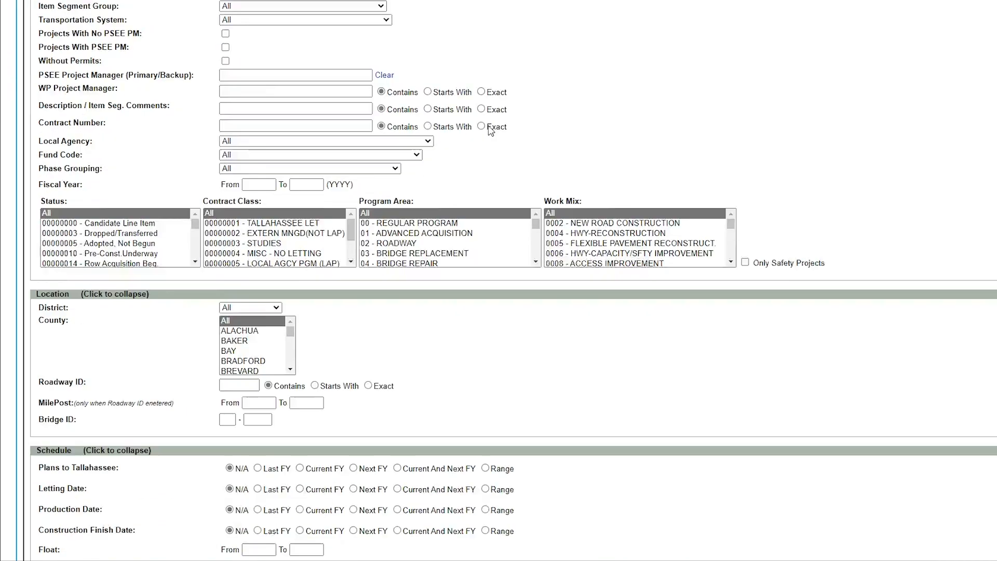
pyautogui.click(278, 35)
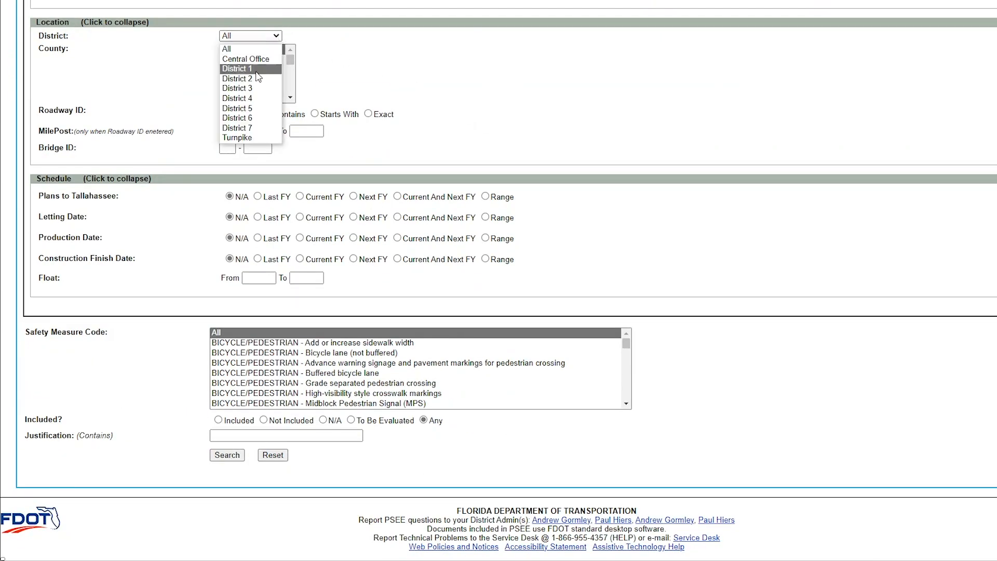
pyautogui.click(249, 128)
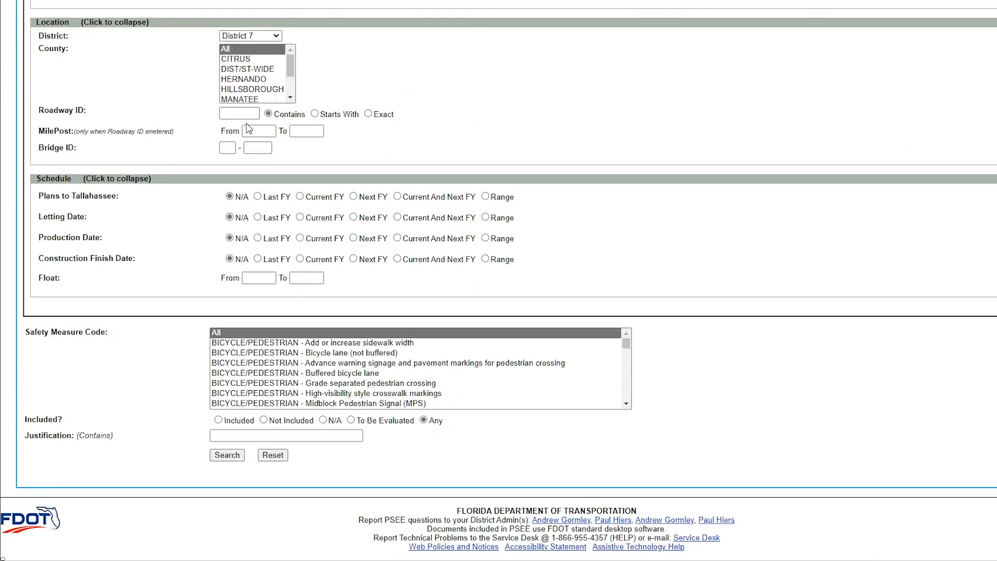
pyautogui.click(628, 346)
pyautogui.moveTo(628, 346); pyautogui.dragTo(635, 401)
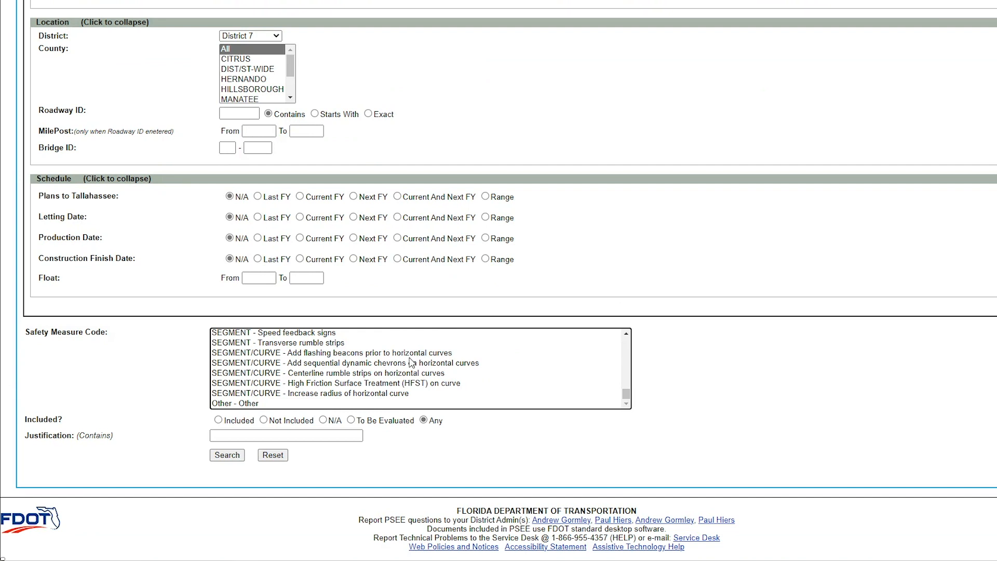
pyautogui.click(382, 373)
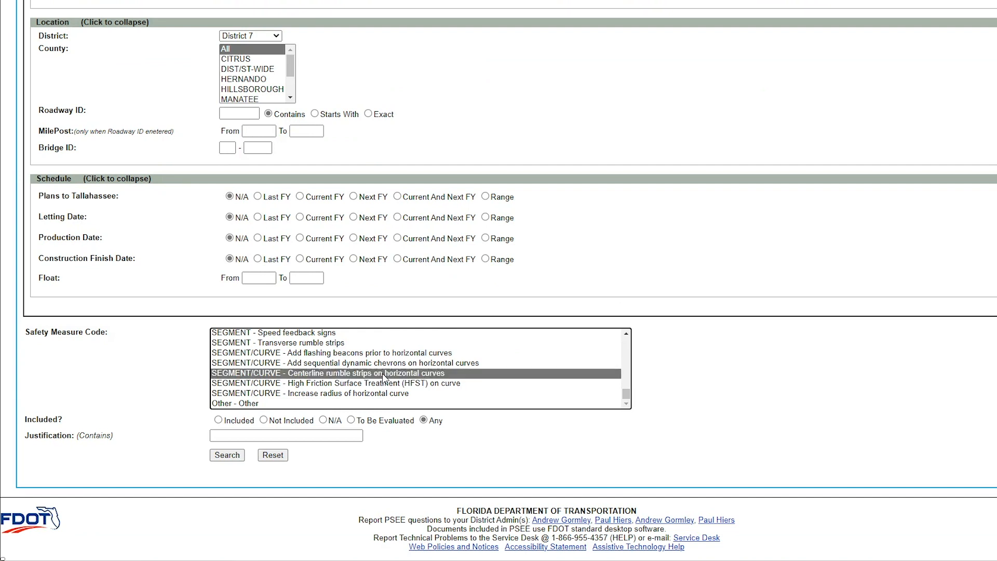
pyautogui.click(227, 455)
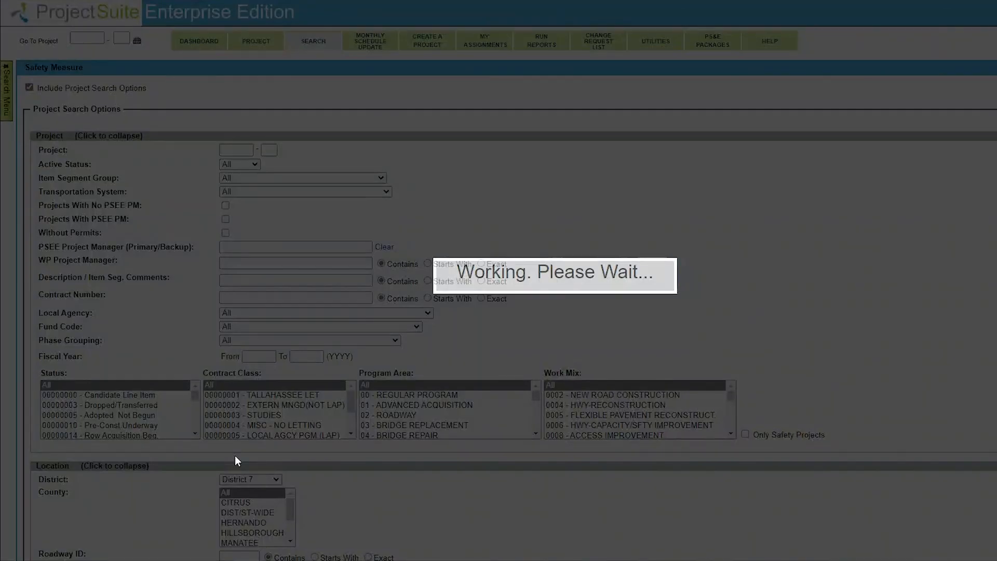